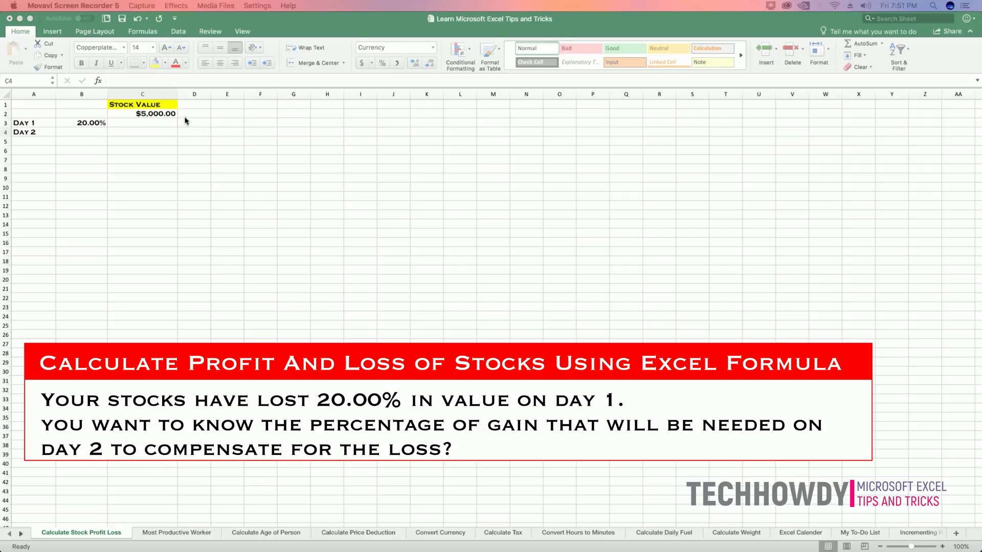
# Review the $5,000.00 starting value in C2, the 20% loss in B3 and cell B4, then select C3.
pyautogui.click(164, 117)
pyautogui.click(159, 116)
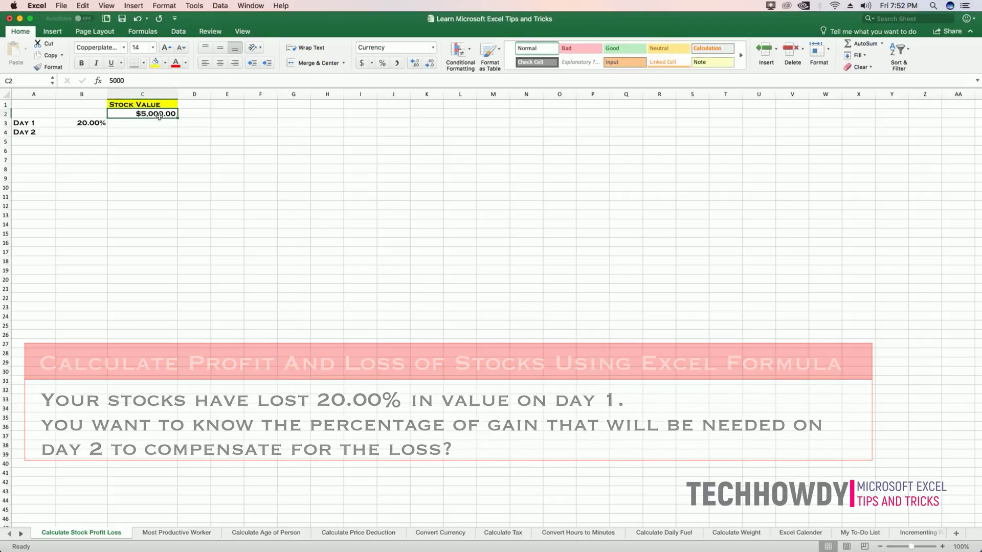
pyautogui.click(155, 106)
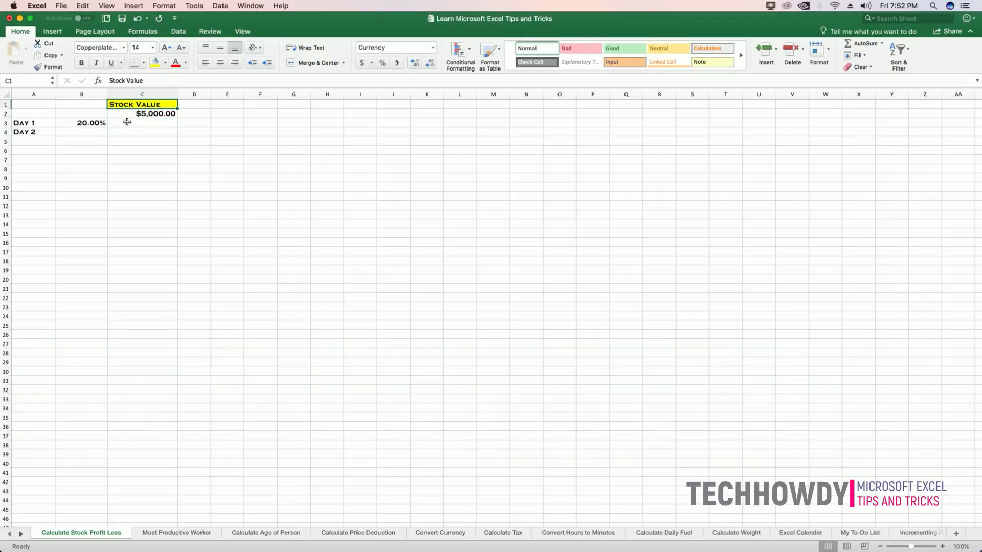
pyautogui.click(87, 123)
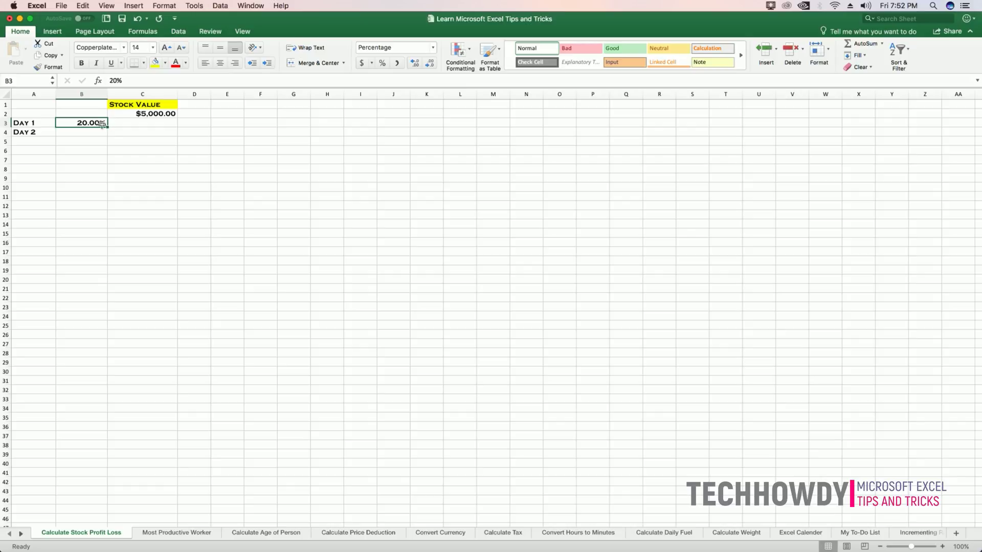
pyautogui.click(87, 132)
pyautogui.click(97, 123)
pyautogui.click(97, 132)
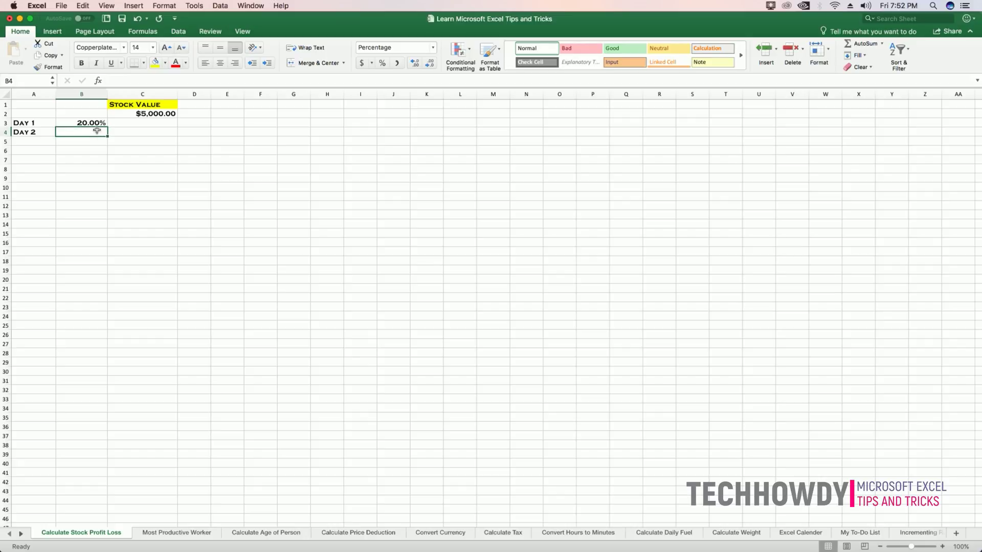
pyautogui.click(128, 123)
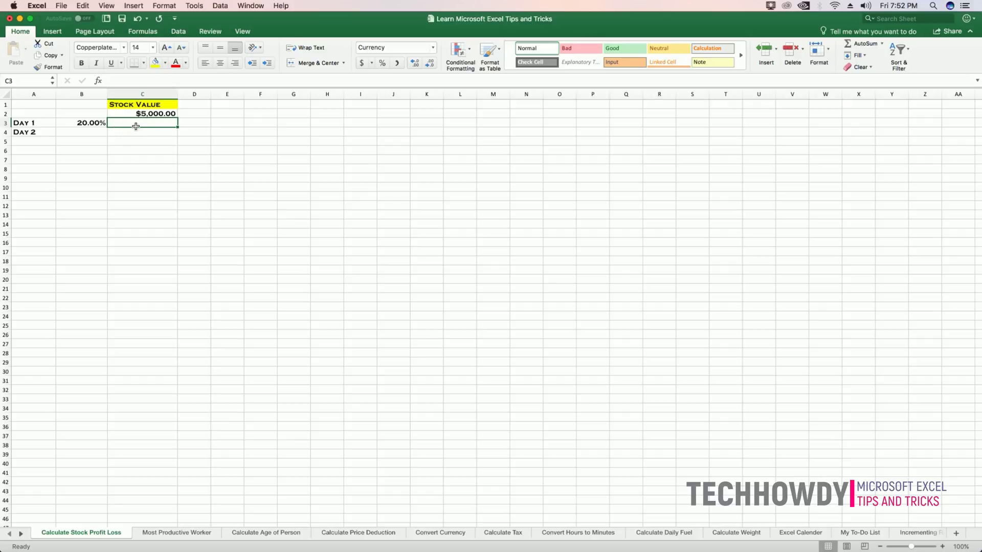
pyautogui.click(89, 125)
pyautogui.press('Right')
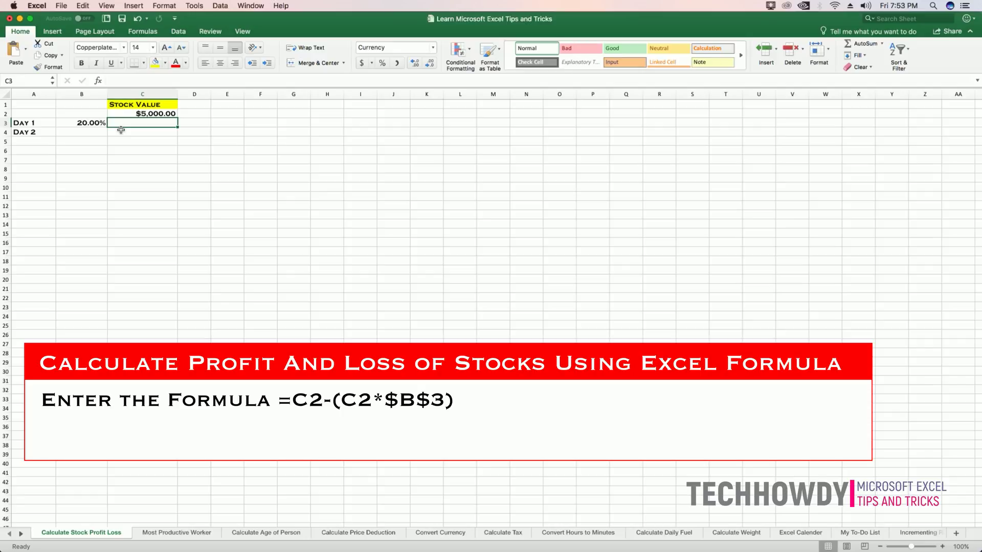
# Enter =C2-(C2*$B$3) in C3 so the Day 1 value shows $4,000.00.
pyautogui.write('=')
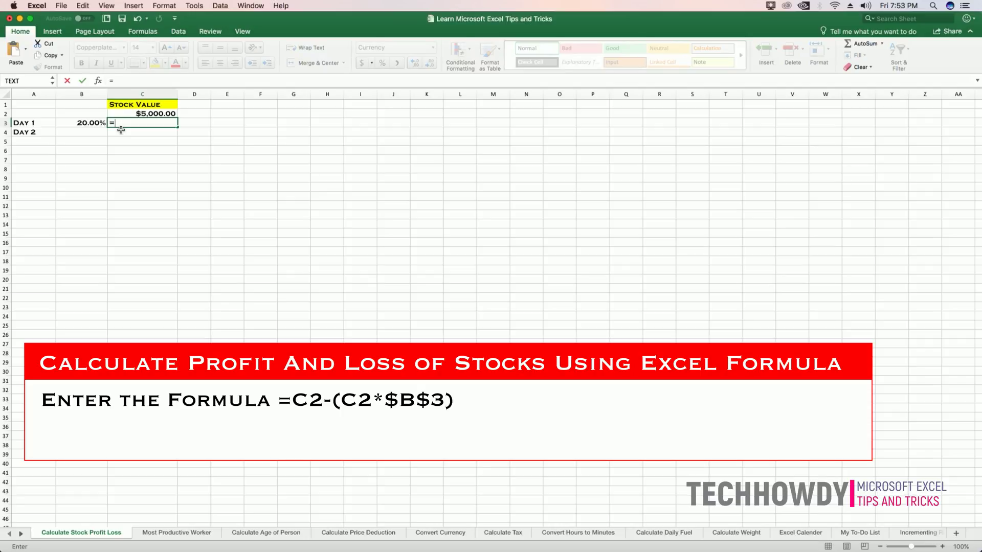
pyautogui.click(130, 114)
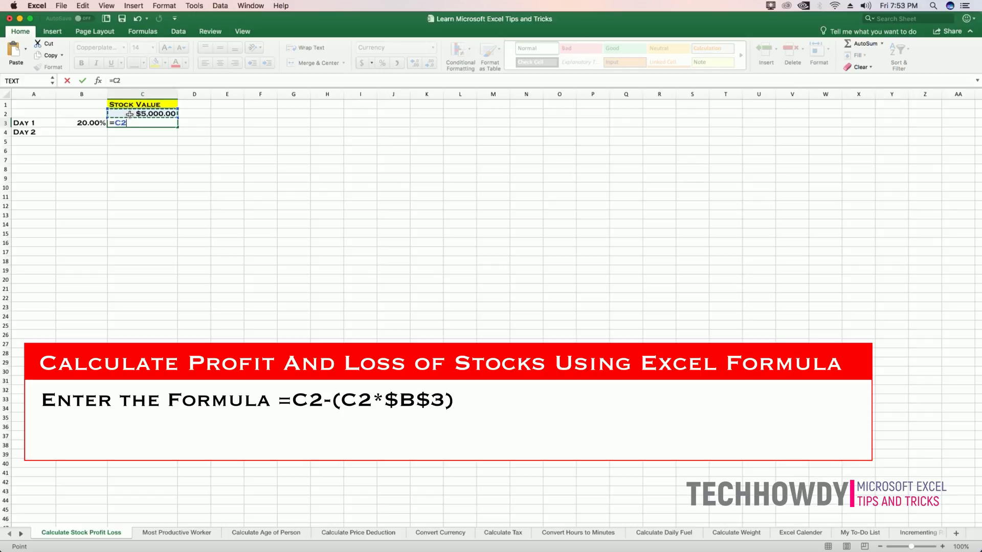
pyautogui.write('-(')
pyautogui.click(148, 114)
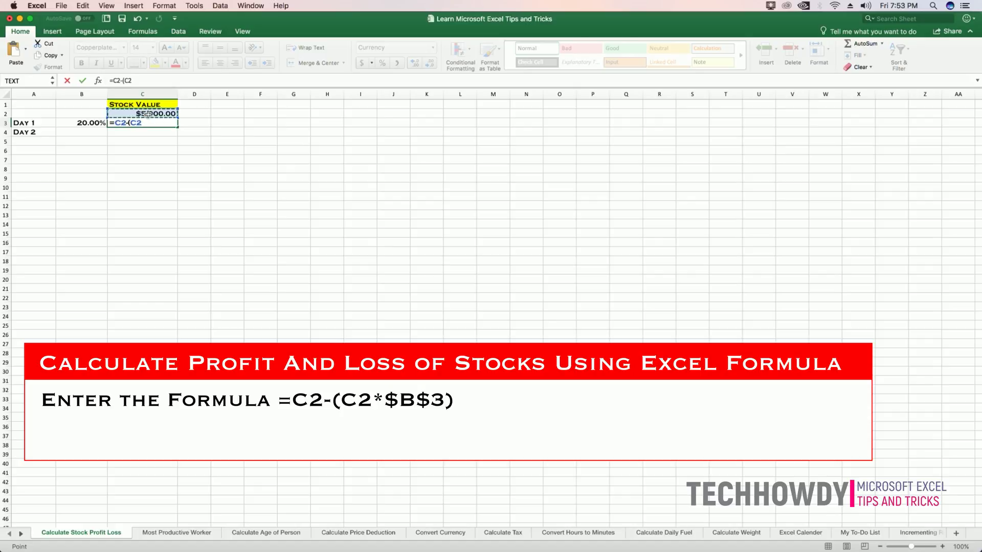
pyautogui.write('*')
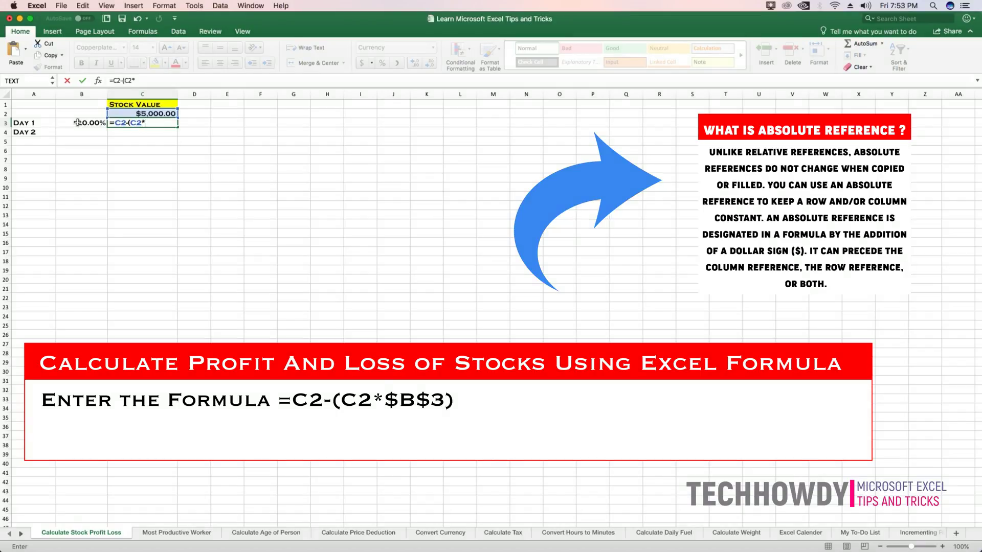
pyautogui.write('$')
pyautogui.press('BackSpace')
pyautogui.write('$B$3')
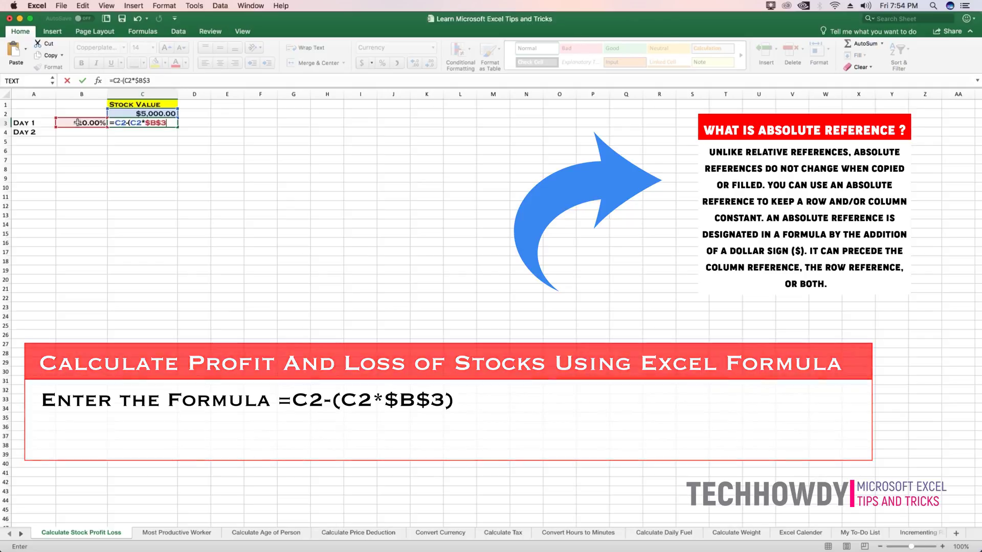
pyautogui.write(')')
pyautogui.press('Return')
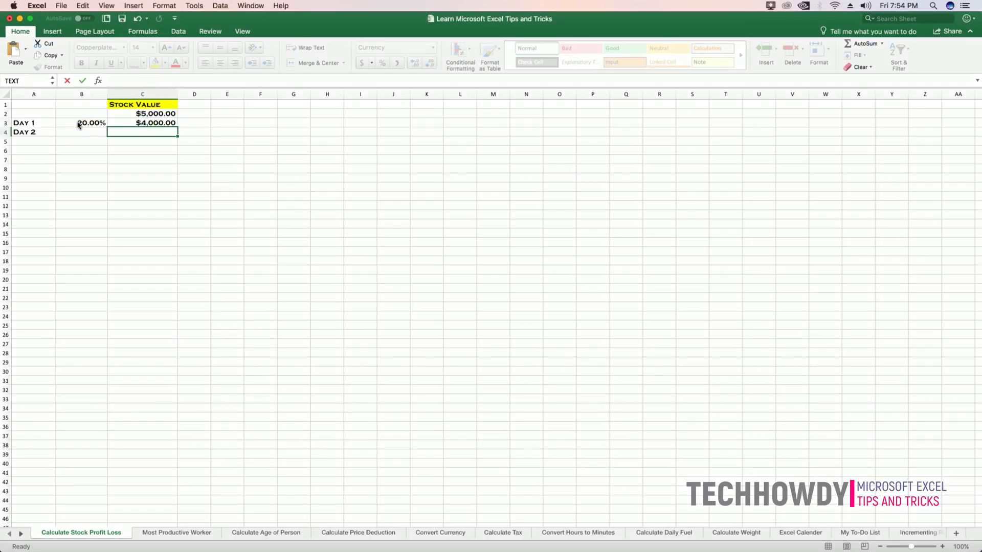
pyautogui.click(153, 122)
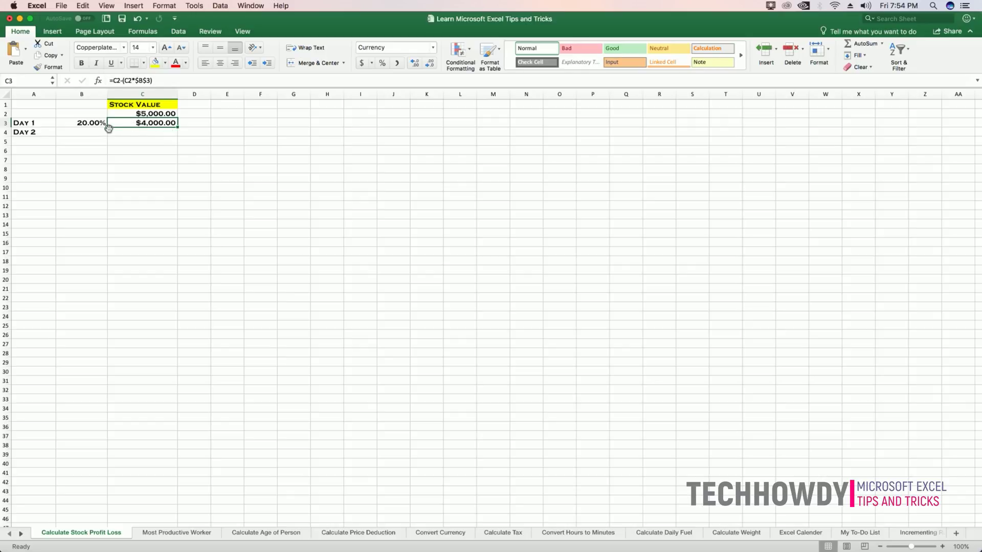
pyautogui.click(74, 124)
pyautogui.click(132, 125)
pyautogui.click(90, 132)
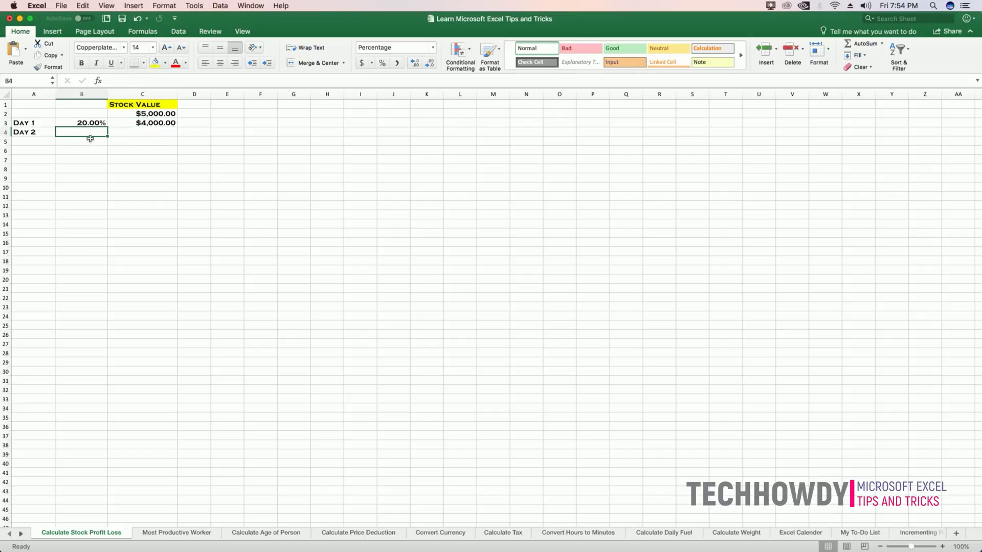
pyautogui.click(142, 123)
pyautogui.click(144, 114)
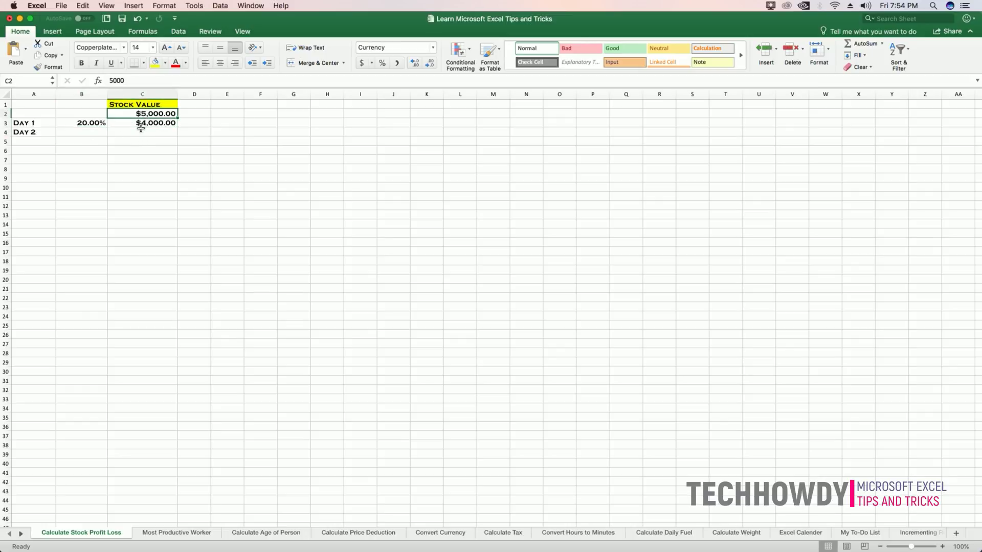
pyautogui.click(140, 124)
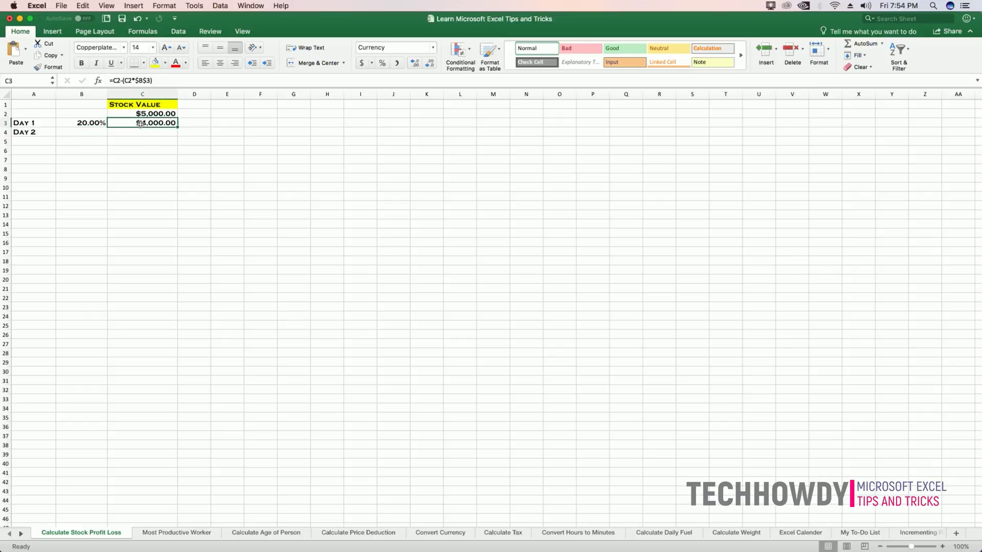
pyautogui.click(88, 132)
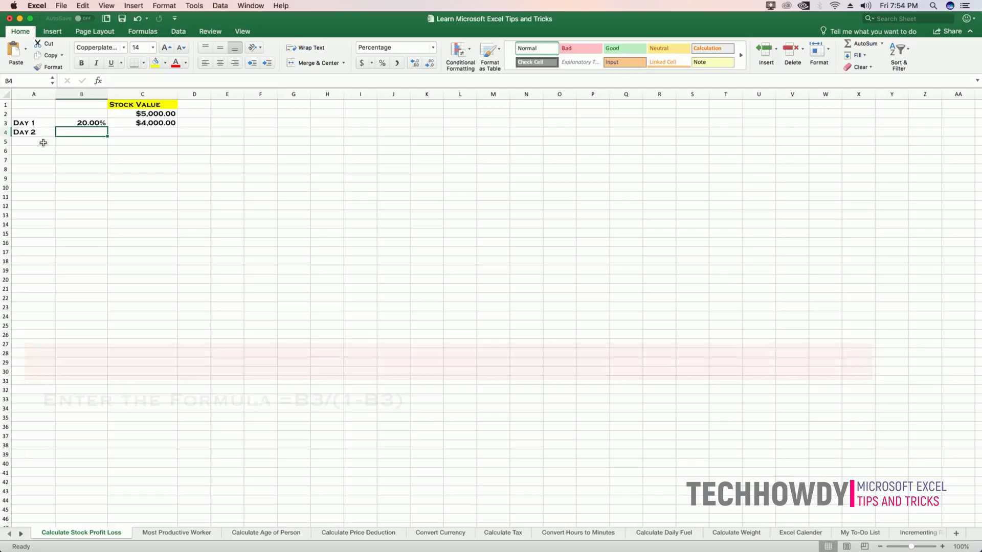
# Enter =B3/(1-B3) in B4 for a 25.00% Day 2 gain, then check the formula.
pyautogui.write('=')
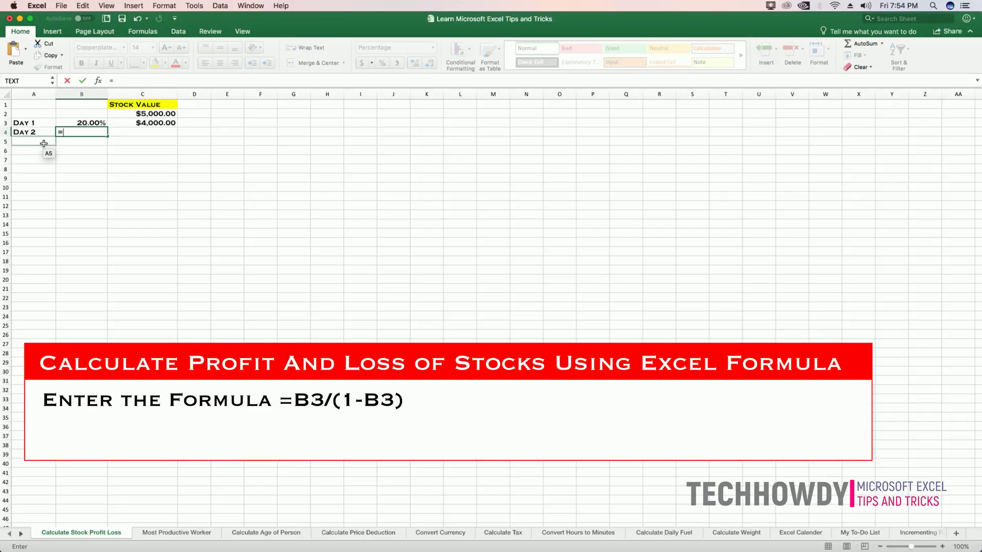
pyautogui.click(93, 122)
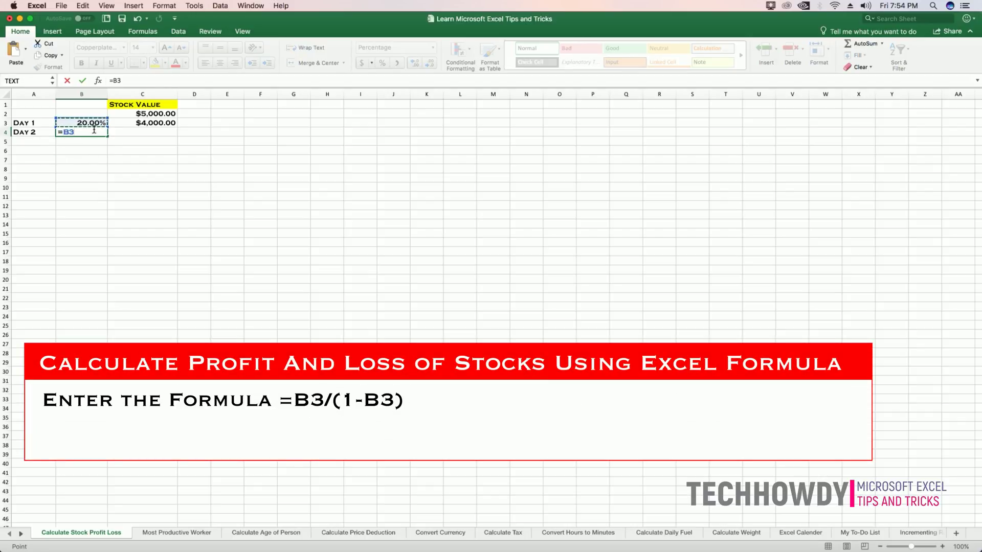
pyautogui.write('/(1-')
pyautogui.click(91, 123)
pyautogui.write(')')
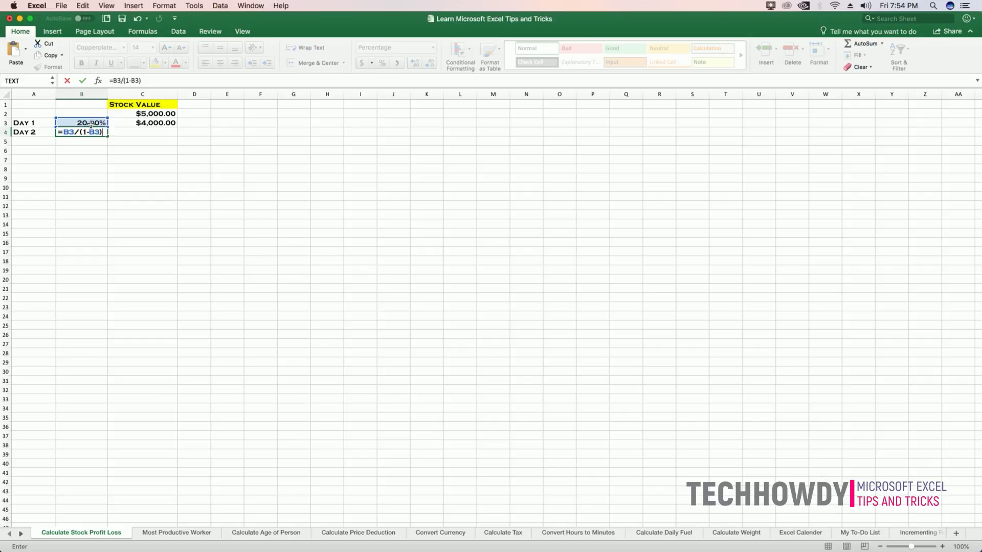
pyautogui.press('Return')
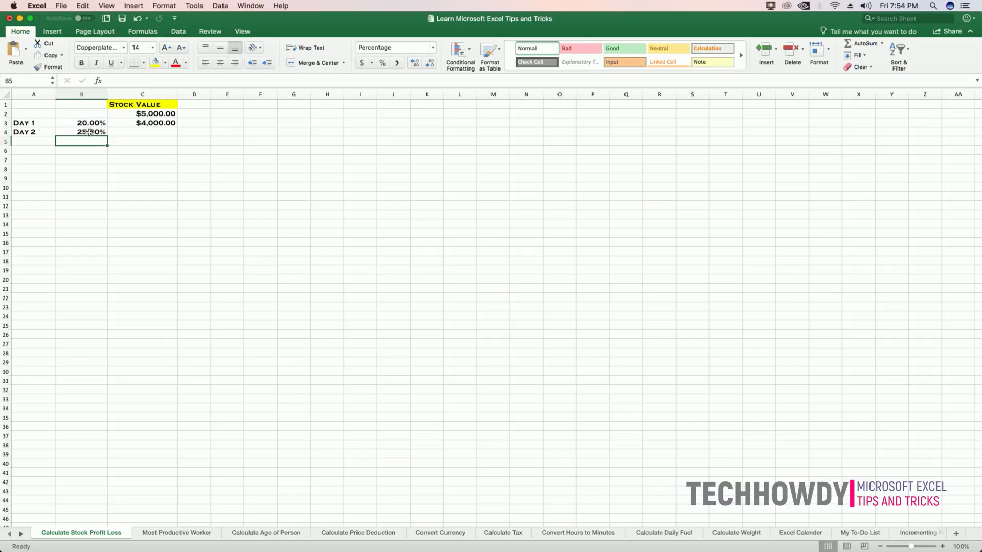
pyautogui.click(89, 132)
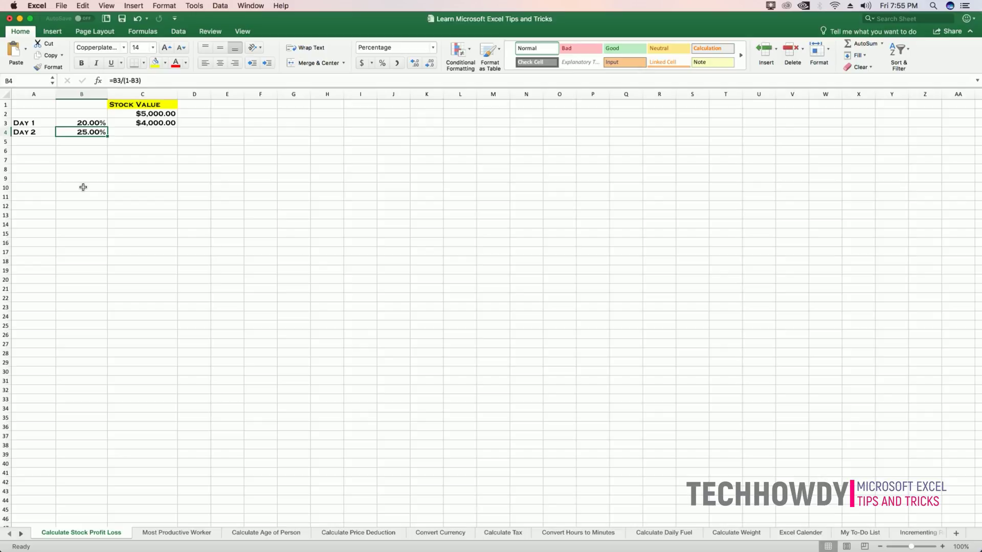
pyautogui.click(94, 122)
# Enter =C3+(C3*$B$4) in C4, bringing the Day 2 value back to $5,000.00.
pyautogui.click(97, 132)
pyautogui.click(160, 133)
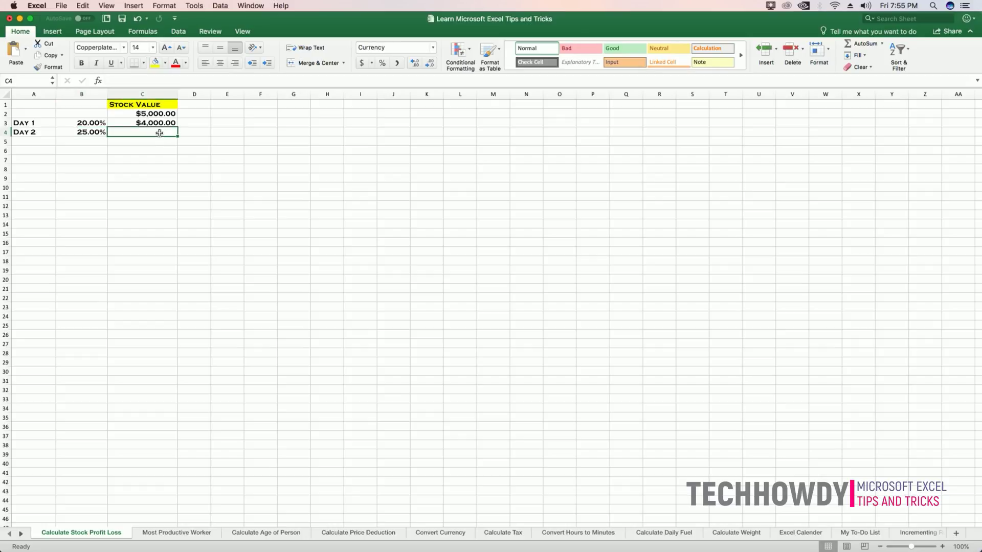
pyautogui.write('=')
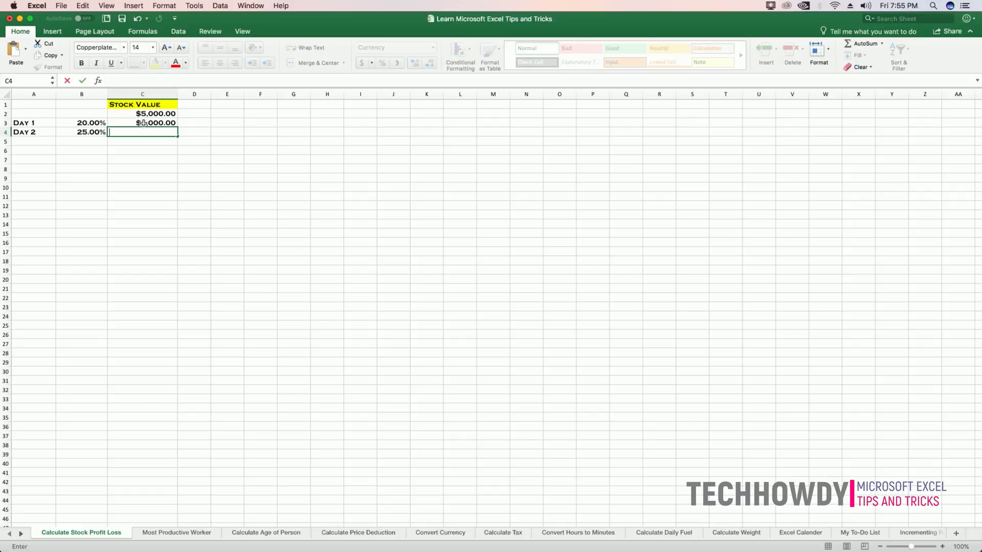
pyautogui.click(145, 123)
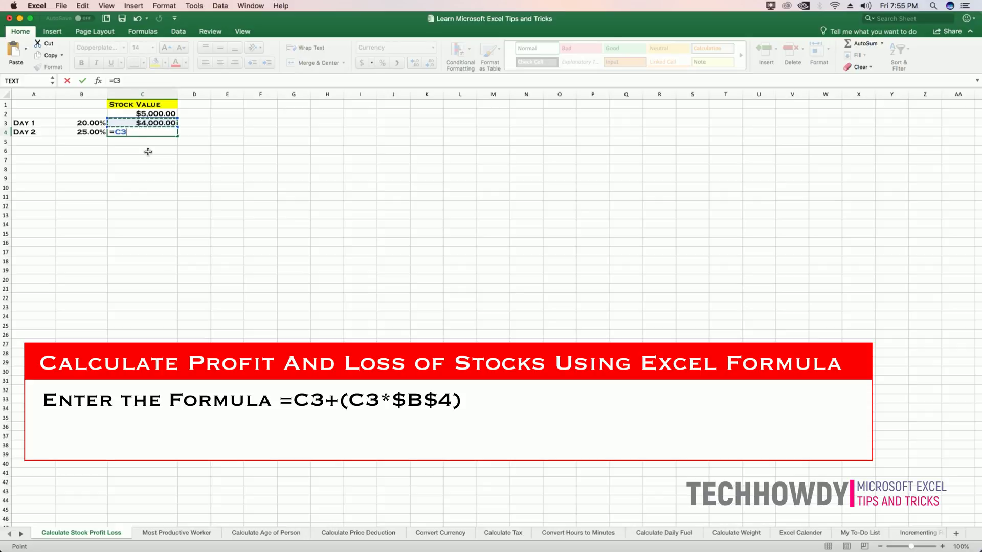
pyautogui.write('+(')
pyautogui.click(152, 122)
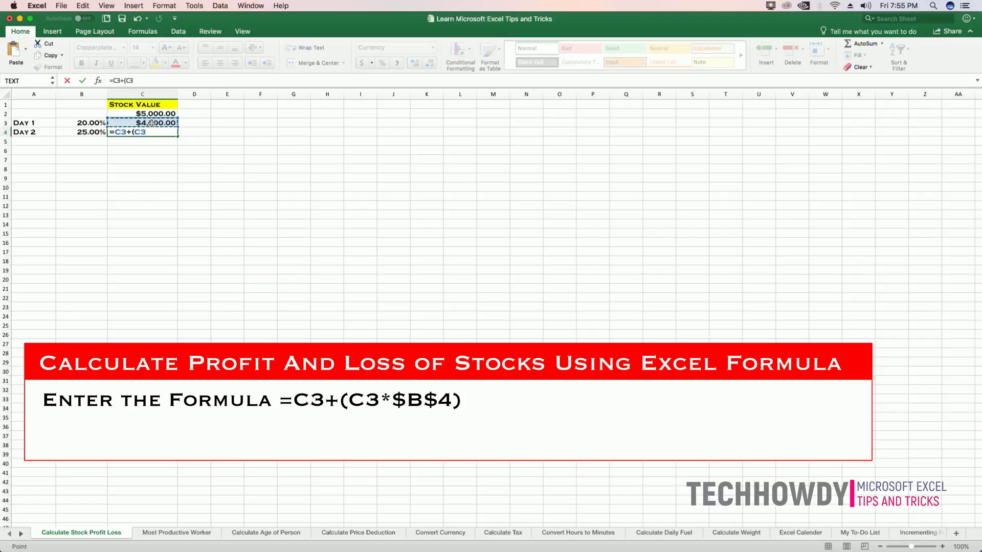
pyautogui.write('*')
pyautogui.write('4')
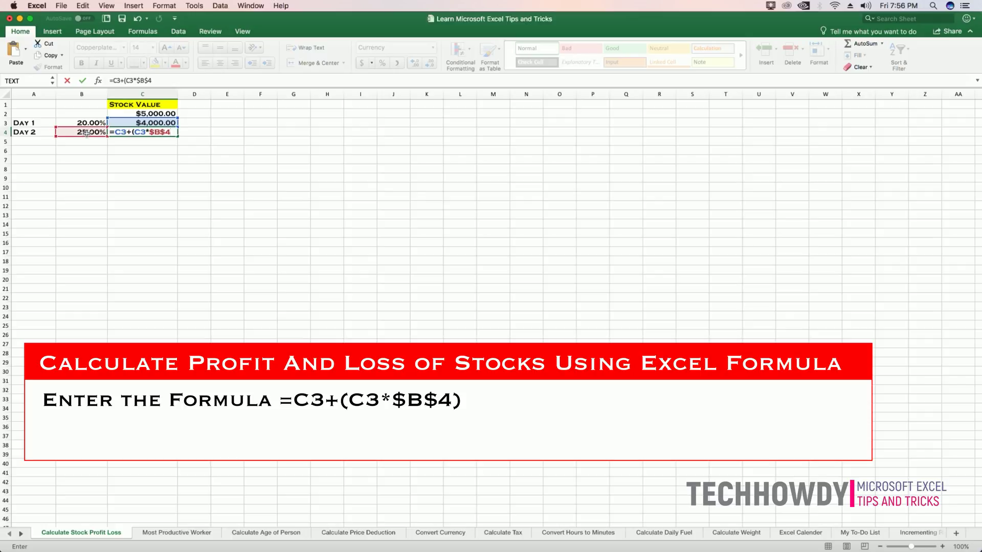
pyautogui.write(')')
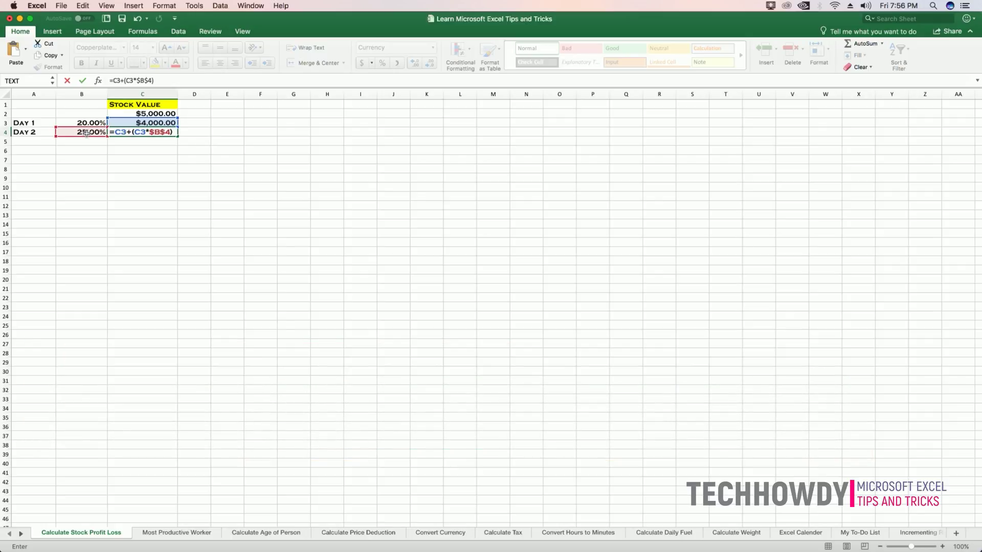
pyautogui.press('Return')
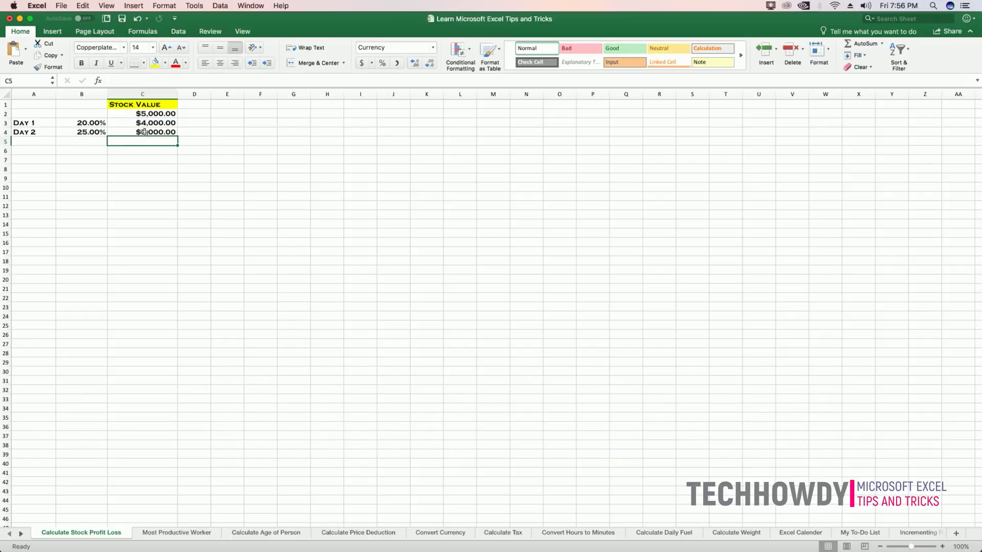
pyautogui.click(91, 132)
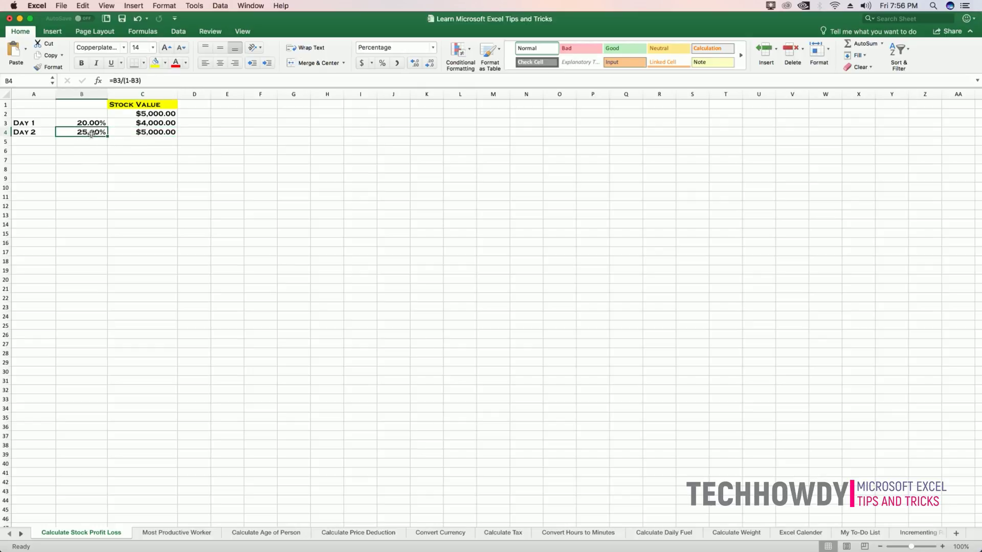
pyautogui.click(153, 134)
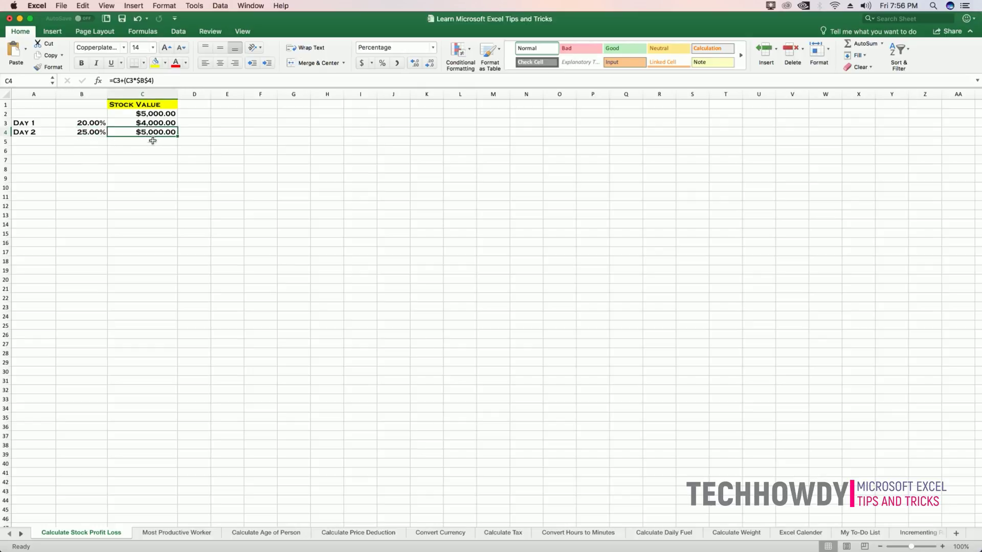
pyautogui.click(100, 123)
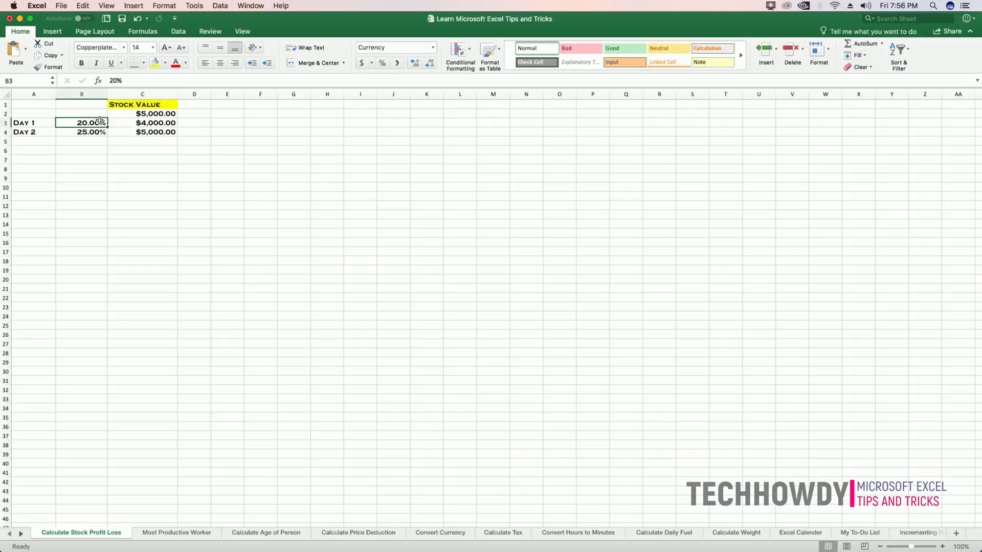
pyautogui.click(158, 134)
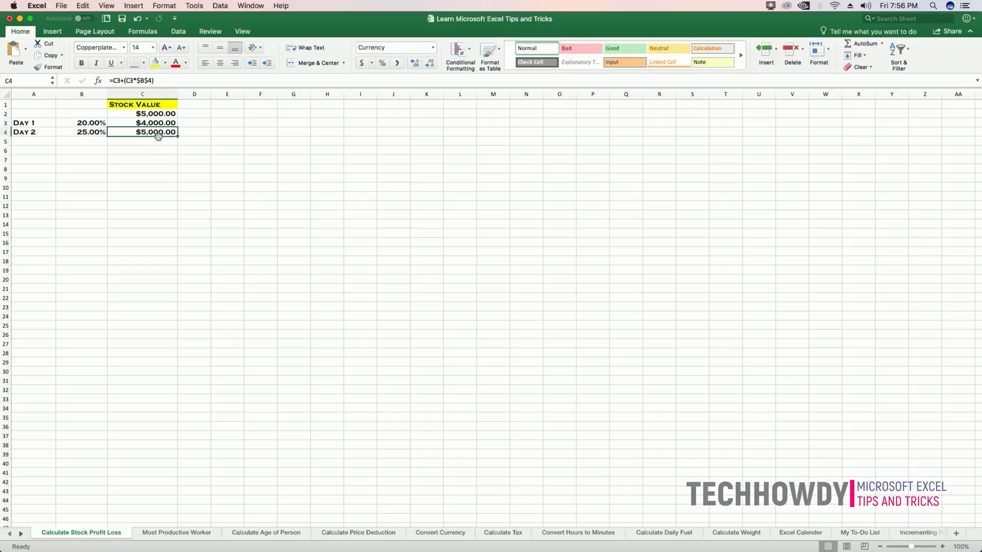
pyautogui.click(102, 136)
pyautogui.click(156, 134)
pyautogui.click(102, 136)
pyautogui.click(161, 125)
pyautogui.click(107, 122)
pyautogui.click(145, 125)
pyautogui.click(146, 134)
pyautogui.click(144, 150)
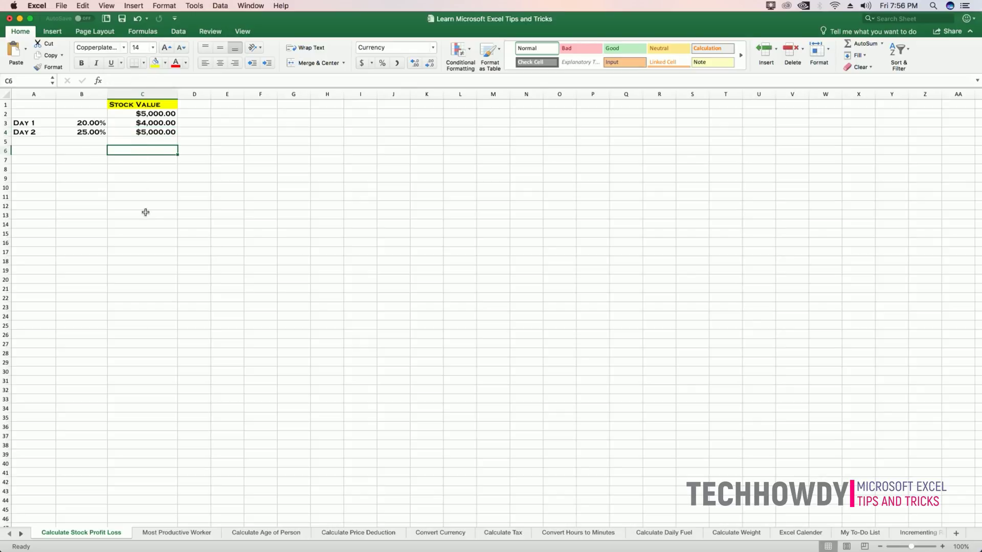
pyautogui.click(152, 175)
pyautogui.click(191, 158)
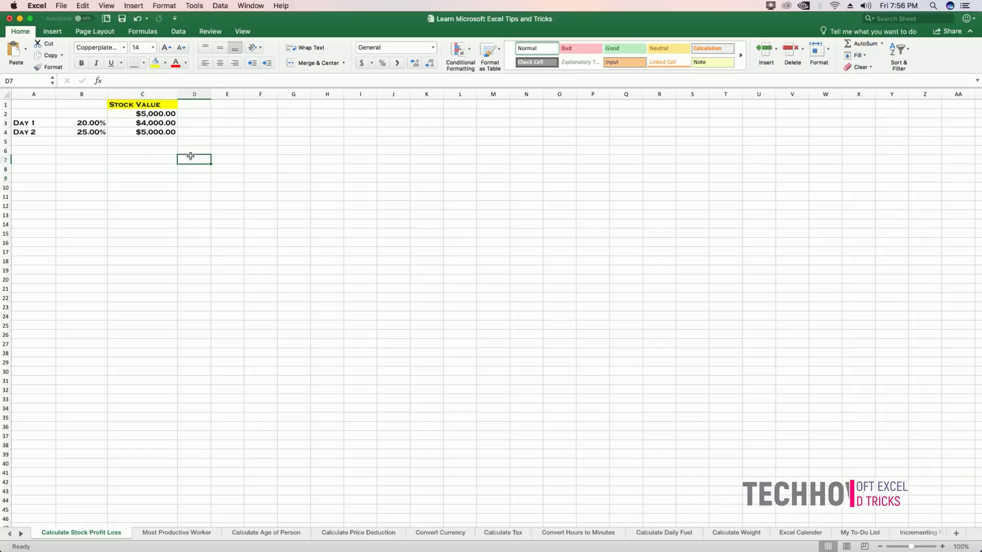